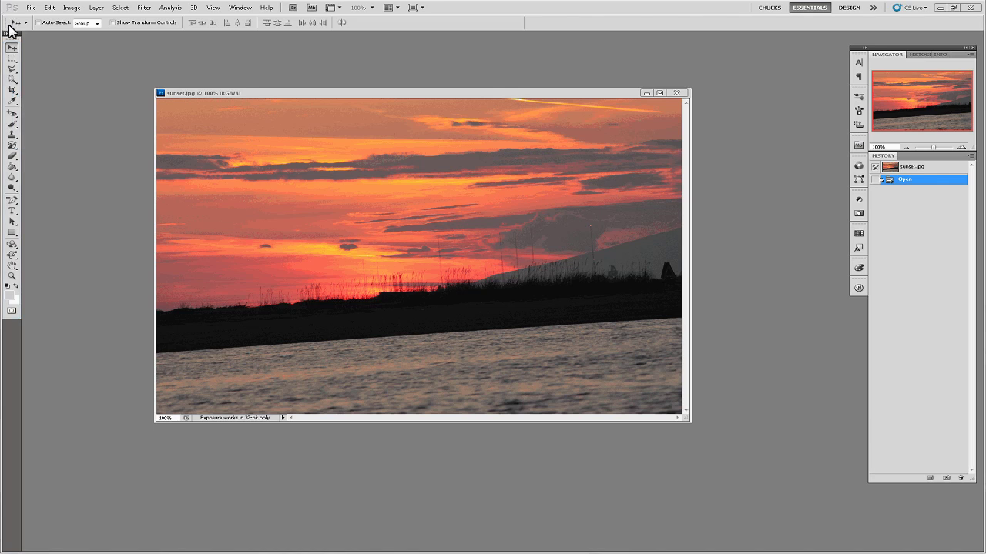
- Select the Crop Tool and clear its preset 4 in by 6 in width and height
{"action": "left_click", "coordinate": [13, 91]}
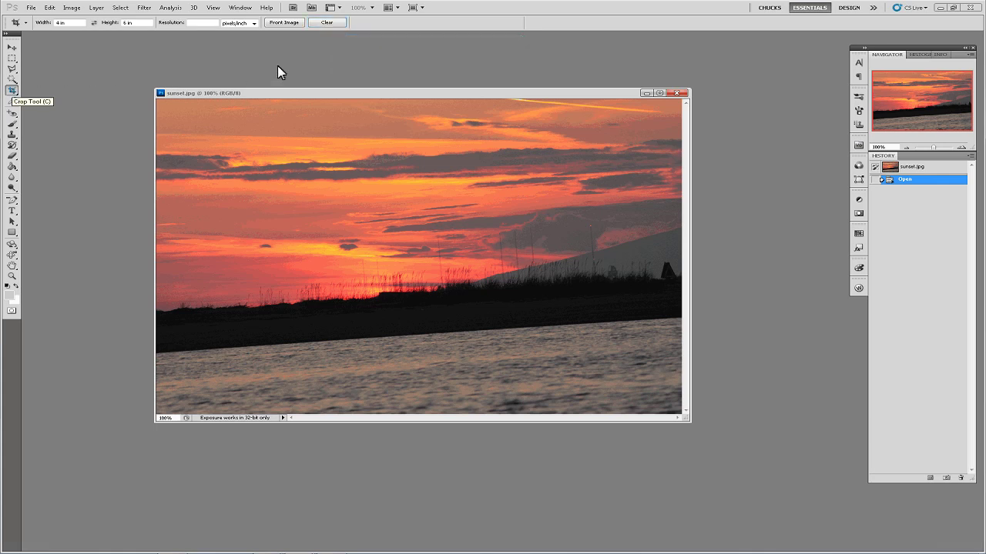
{"action": "left_click", "coordinate": [328, 22]}
- Drag a crop box over the sky, shoreline and water with a Rule of Thirds guide overlay
{"action": "left_click_drag", "start_coordinate": [224, 148], "coordinate": [635, 385]}
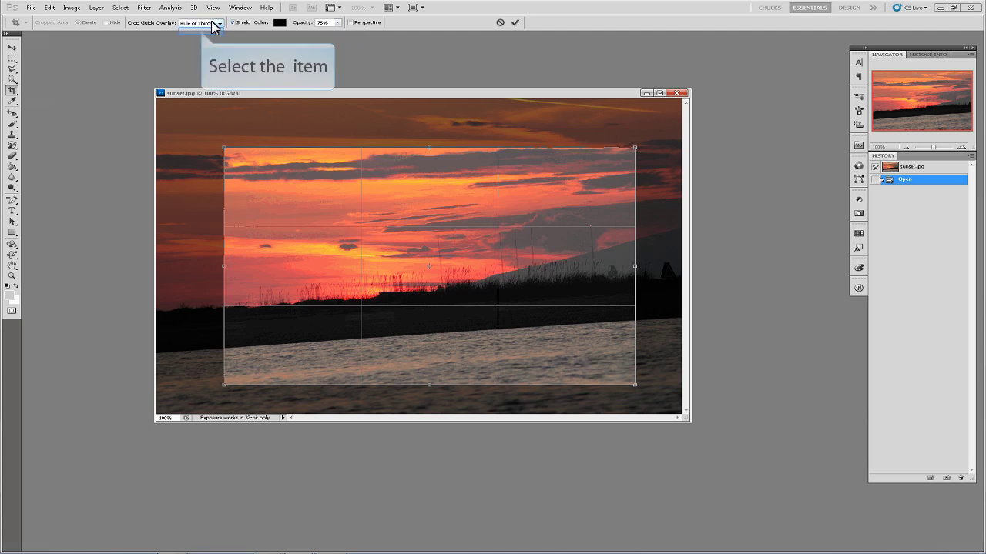
{"action": "left_click", "coordinate": [202, 37]}
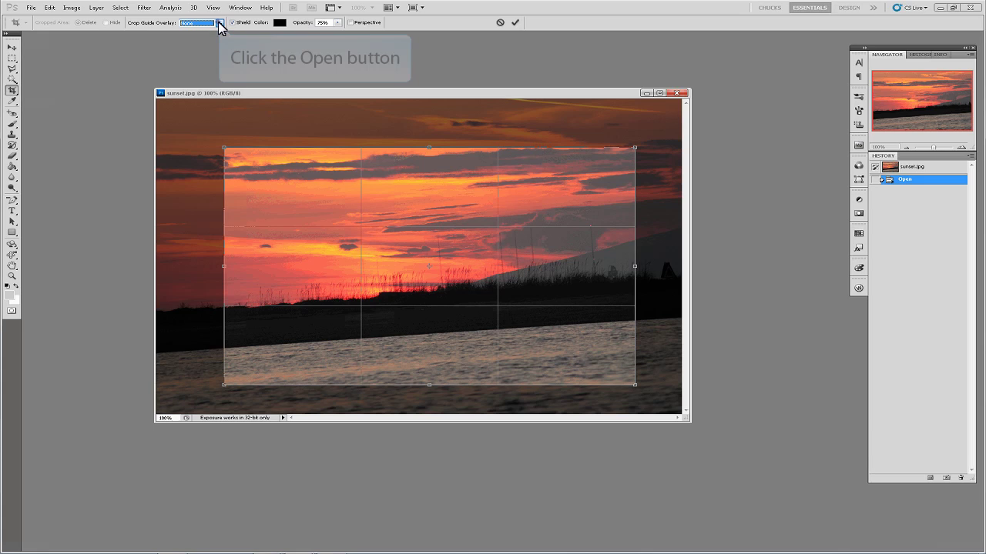
{"action": "left_click", "coordinate": [216, 27]}
{"action": "left_click", "coordinate": [209, 38]}
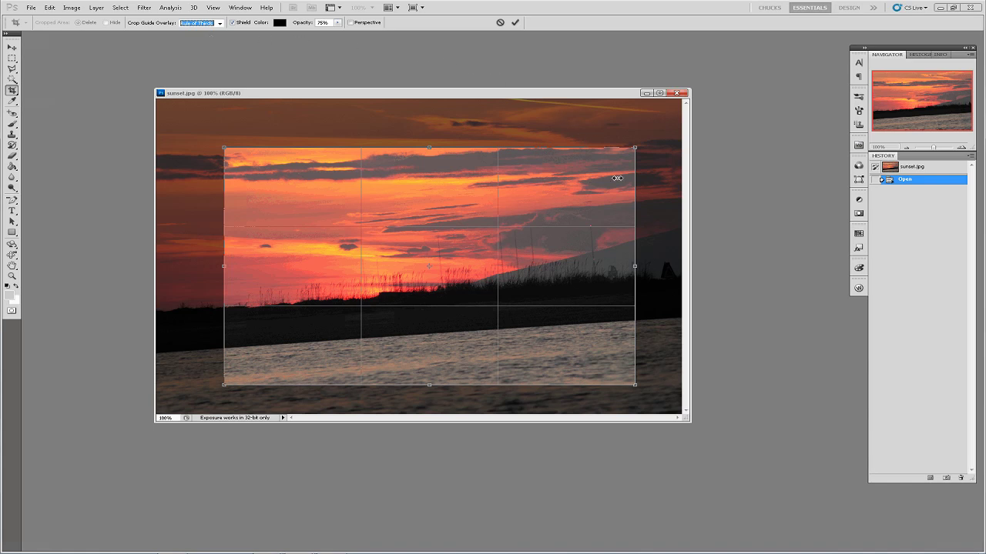
- Resize and shift the crop box so the dark shoreline sits on its lower third line
{"action": "left_click_drag", "start_coordinate": [636, 269], "coordinate": [551, 267]}
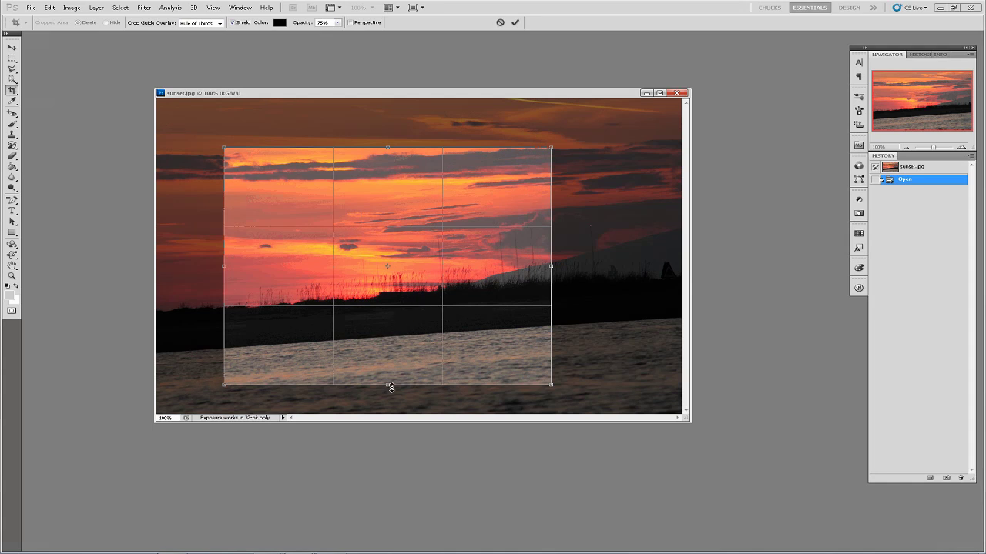
{"action": "left_click_drag", "start_coordinate": [389, 385], "coordinate": [392, 331]}
{"action": "left_click_drag", "start_coordinate": [548, 331], "coordinate": [614, 374]}
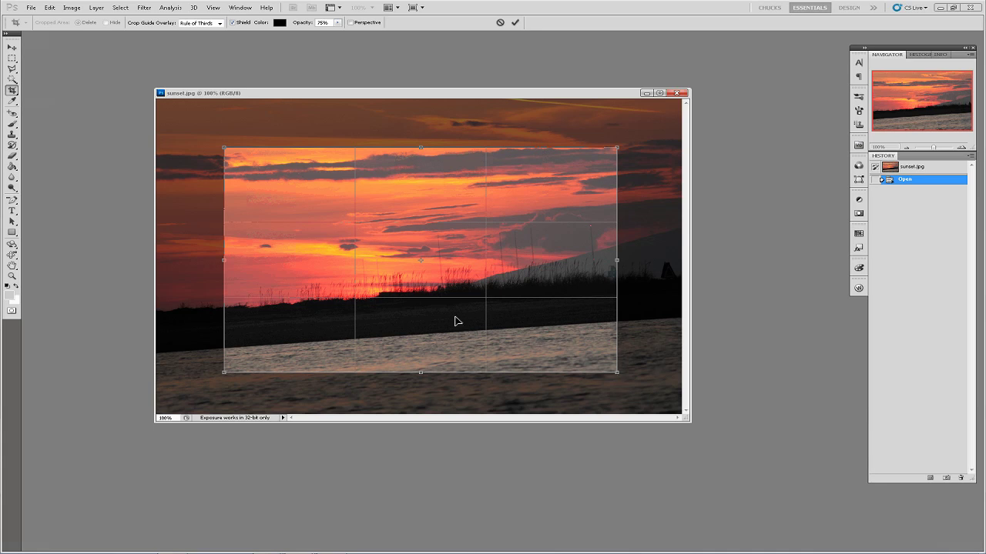
{"action": "left_click_drag", "start_coordinate": [441, 264], "coordinate": [417, 282]}
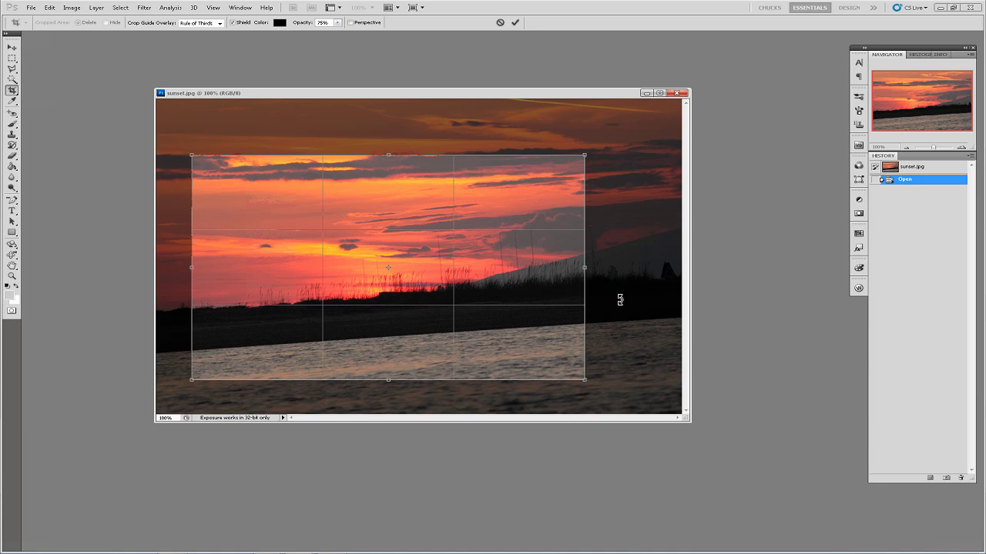
- Rotate the crop box counter-clockwise to follow the sloping shoreline and reposition it
{"action": "mouse_move", "coordinate": [642, 321]}
{"action": "left_mouse_down"}
{"action": "mouse_move", "coordinate": [633, 286]}
{"action": "mouse_move", "coordinate": [637, 303]}
{"action": "left_mouse_up"}
{"action": "left_click_drag", "start_coordinate": [411, 233], "coordinate": [430, 254]}
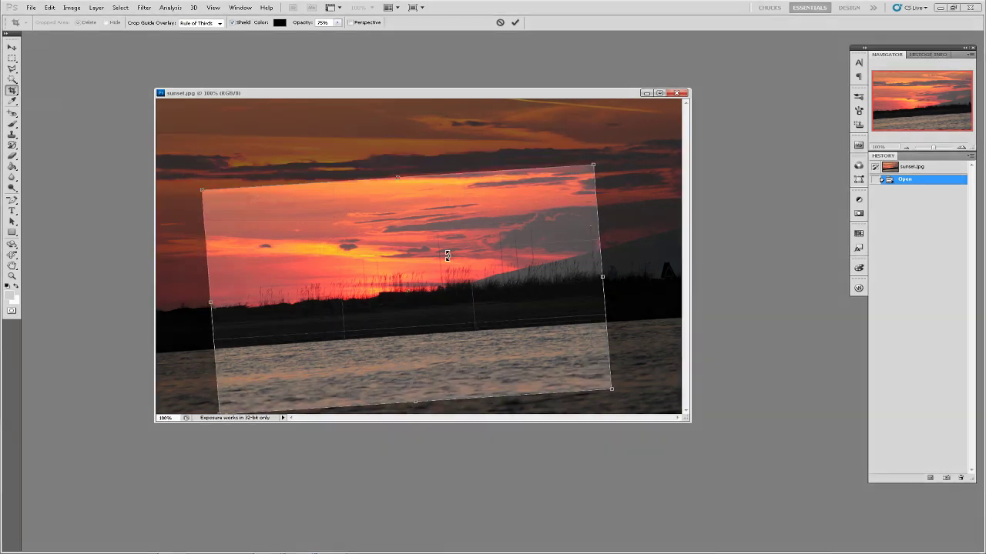
{"action": "left_click_drag", "start_coordinate": [636, 342], "coordinate": [638, 341]}
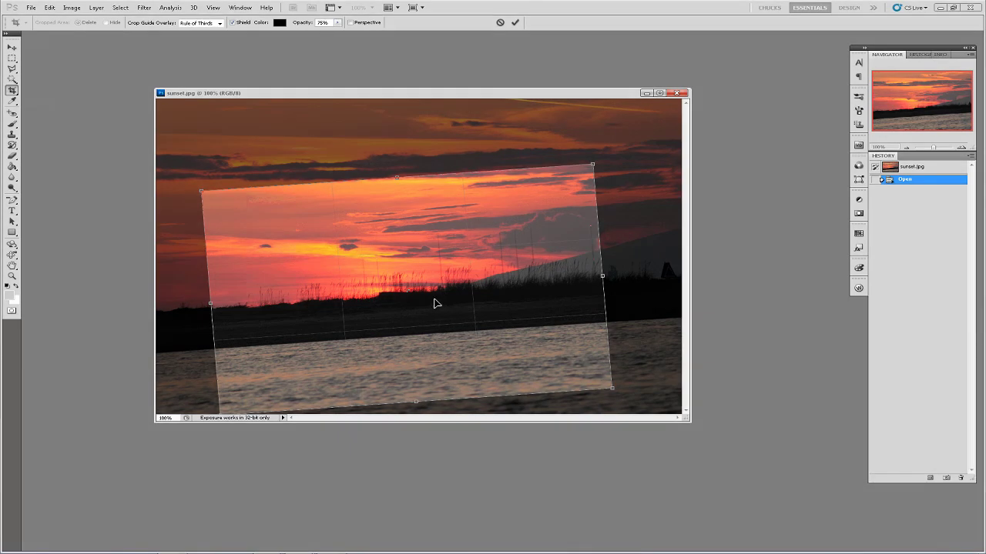
{"action": "left_click_drag", "start_coordinate": [436, 299], "coordinate": [443, 260]}
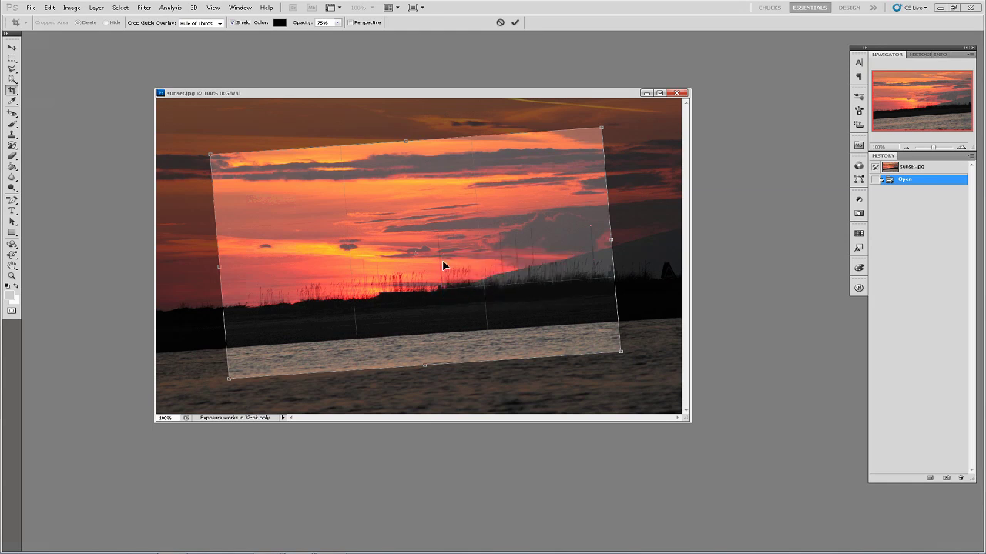
- Commit the tilted crop, then undo it with Edit > Undo Crop
{"action": "key", "text": "Return"}
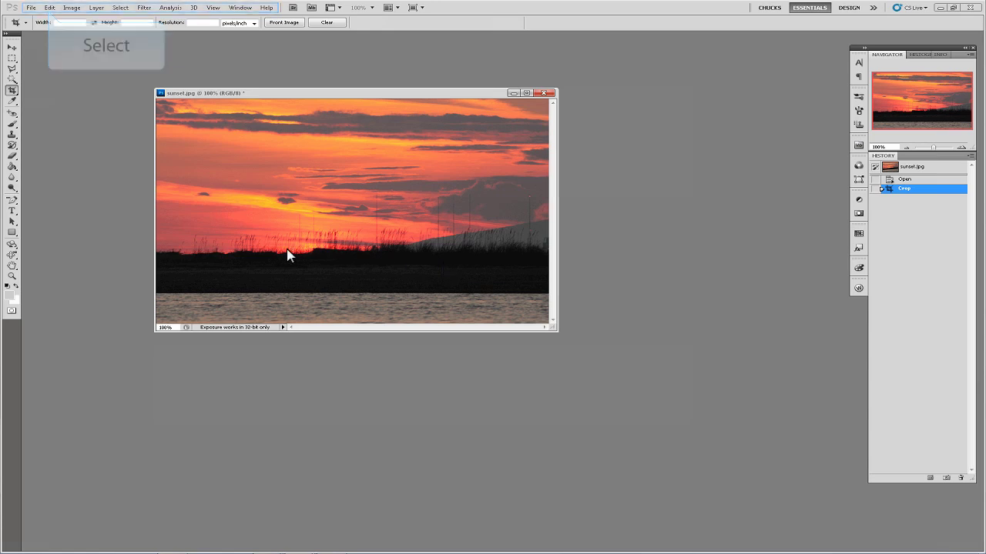
{"action": "left_click", "coordinate": [49, 8]}
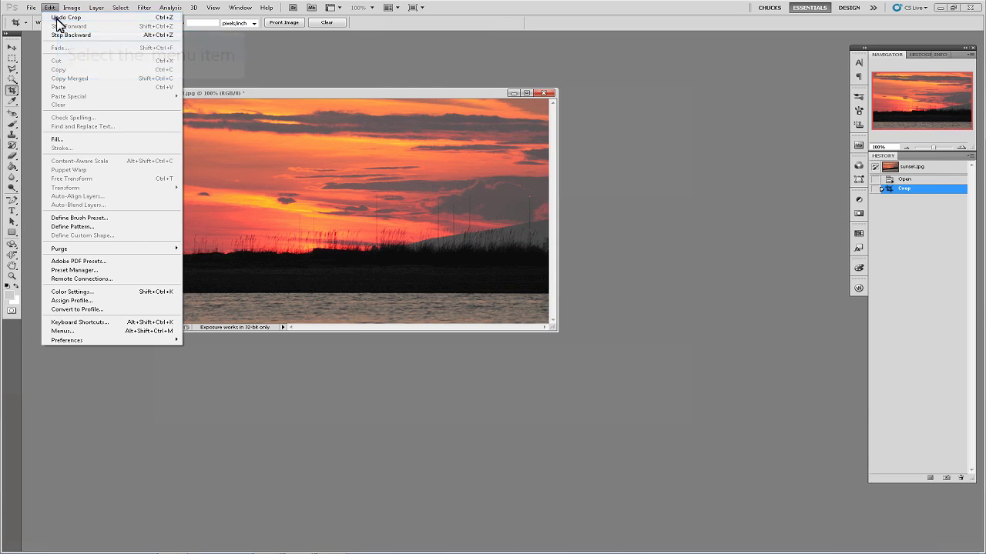
{"action": "left_click", "coordinate": [59, 18]}
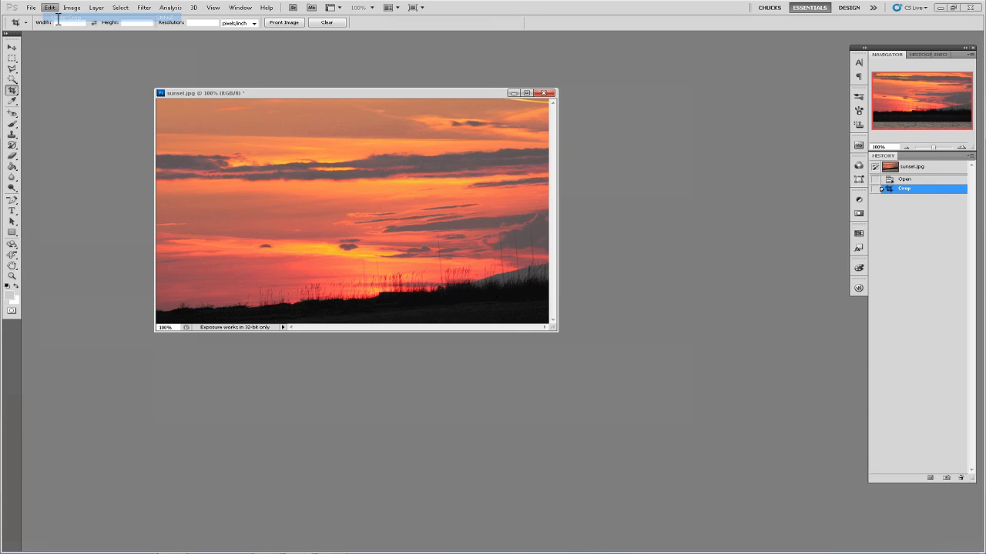
- Undo back to the uncropped image and set the crop size to 6 in by 4 in
{"action": "left_click", "coordinate": [58, 21]}
{"action": "key", "text": "ctrl+z"}
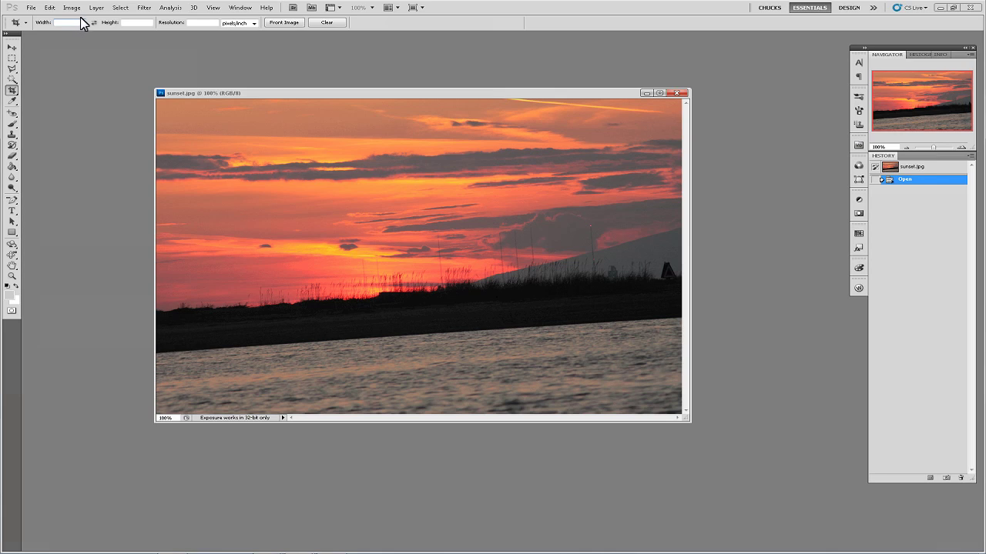
{"action": "left_click", "coordinate": [141, 23]}
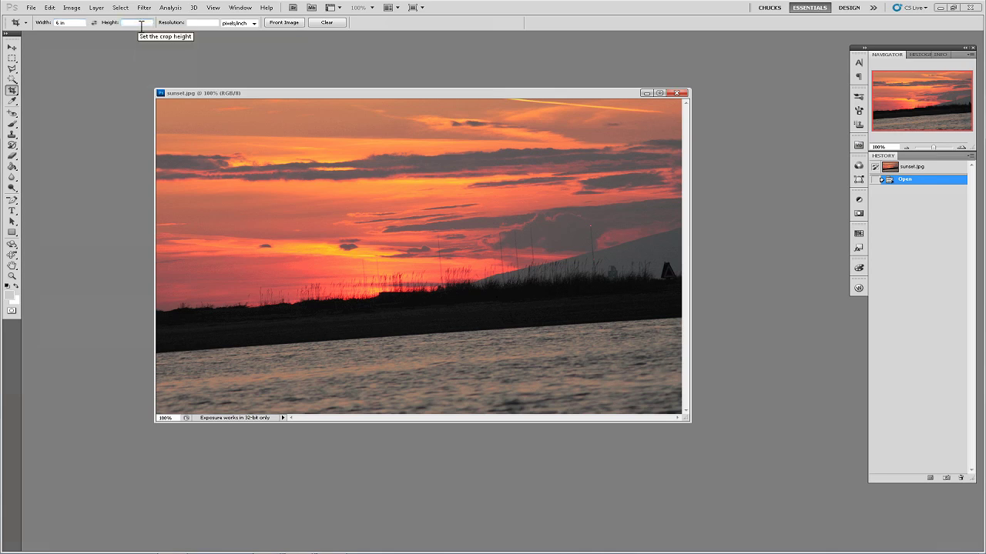
{"action": "type", "text": "4"}
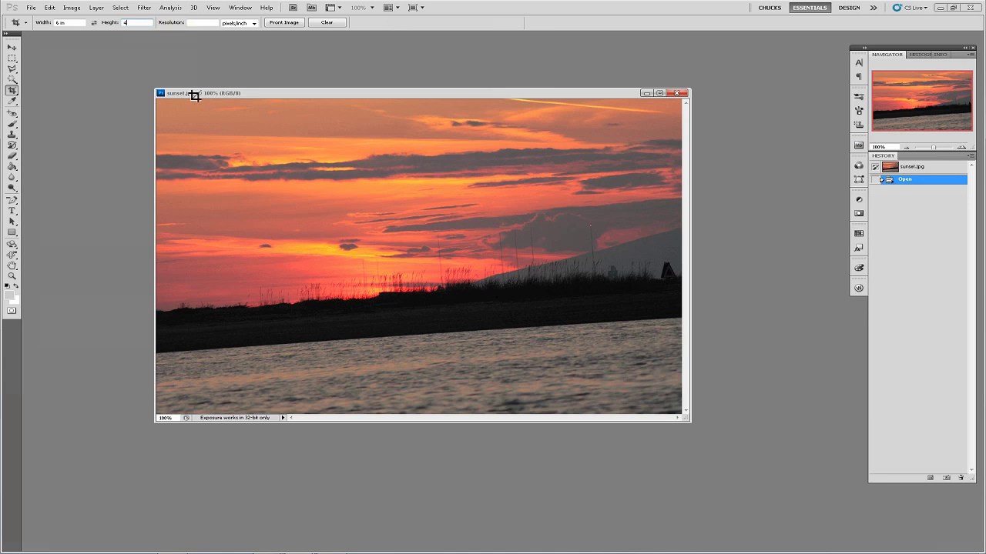
- Draw a 6:4 crop box over the sky, shoreline and water, then enlarge and nudge it
{"action": "left_click_drag", "start_coordinate": [197, 130], "coordinate": [571, 356]}
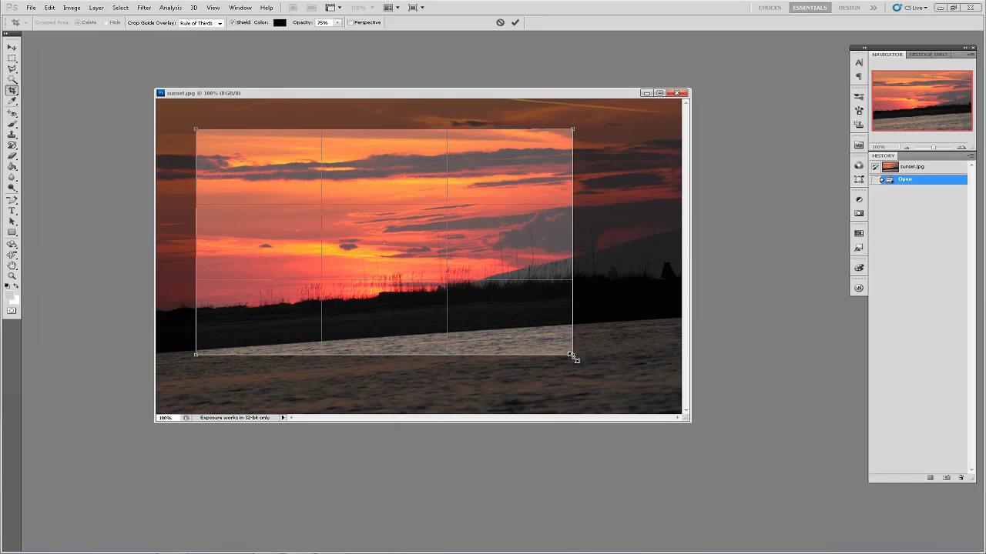
{"action": "left_click_drag", "start_coordinate": [573, 357], "coordinate": [587, 374]}
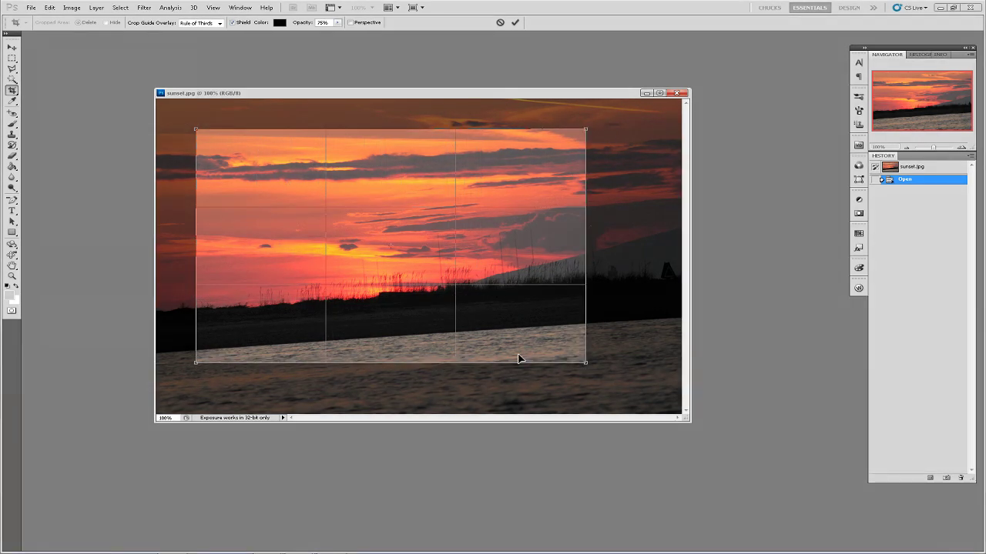
{"action": "left_click_drag", "start_coordinate": [504, 338], "coordinate": [529, 341]}
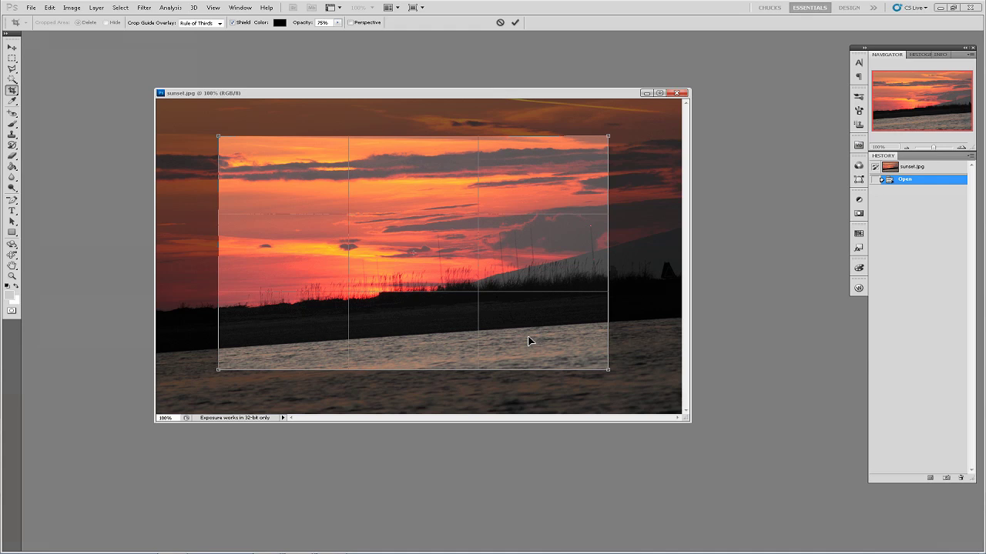
- Cancel the pending crop and set the crop size to 16 in by 9 in
{"action": "key", "text": "Escape"}
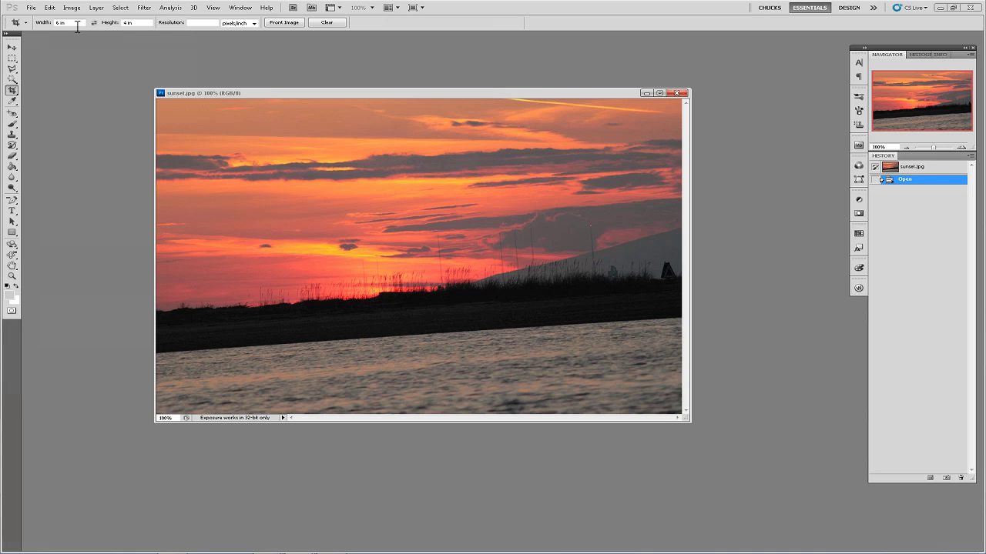
{"action": "left_click_drag", "start_coordinate": [77, 27], "coordinate": [37, 23]}
{"action": "type", "text": "10"}
{"action": "key", "text": "Tab"}
{"action": "type", "text": "9"}
- Draw a widescreen crop box, tilt it to level the horizon, and apply it
{"action": "left_click_drag", "start_coordinate": [194, 142], "coordinate": [620, 379]}
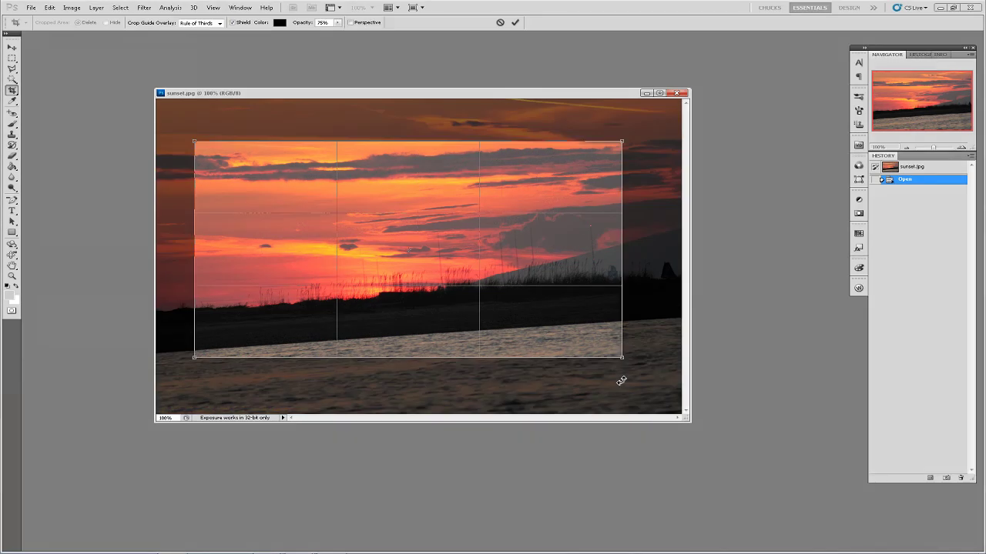
{"action": "left_click_drag", "start_coordinate": [620, 389], "coordinate": [645, 381]}
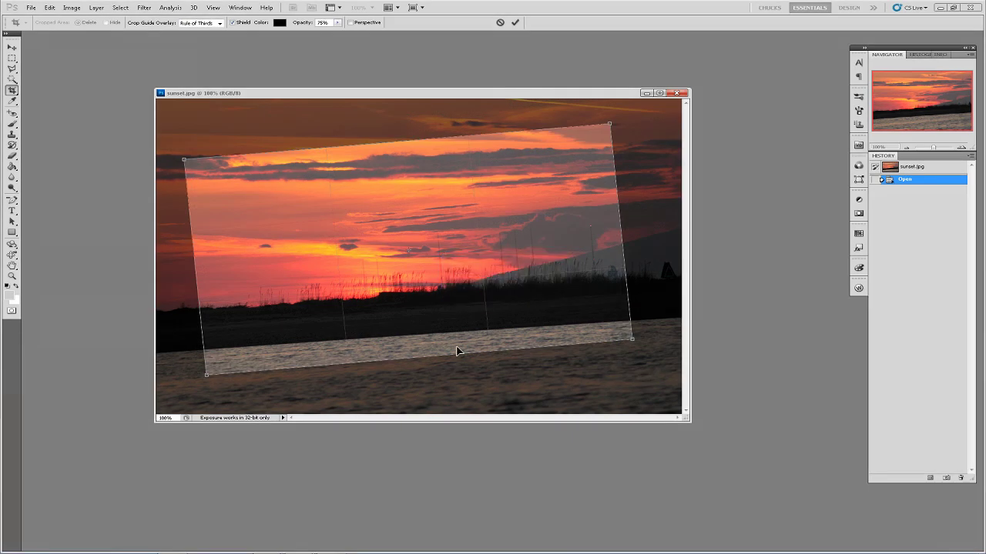
{"action": "key", "text": "Return"}
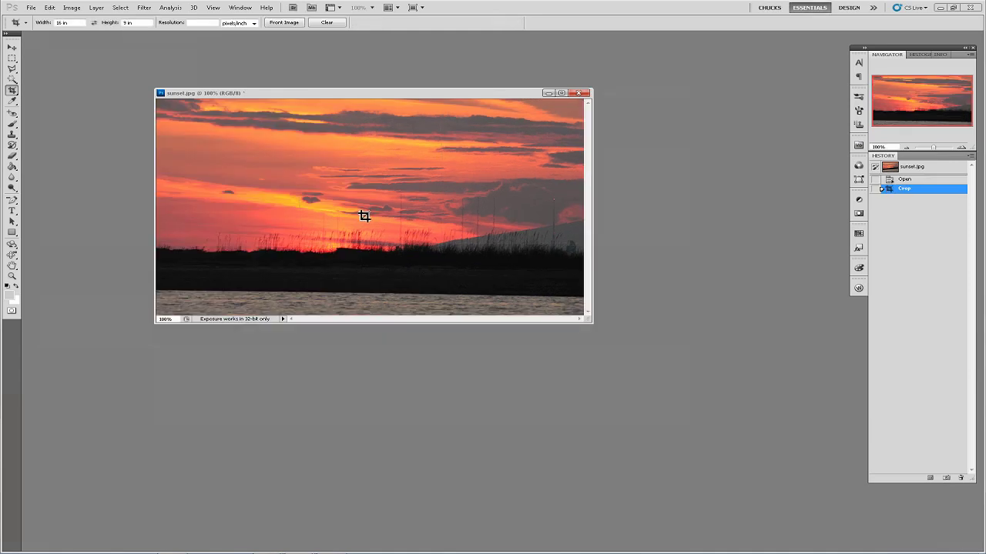